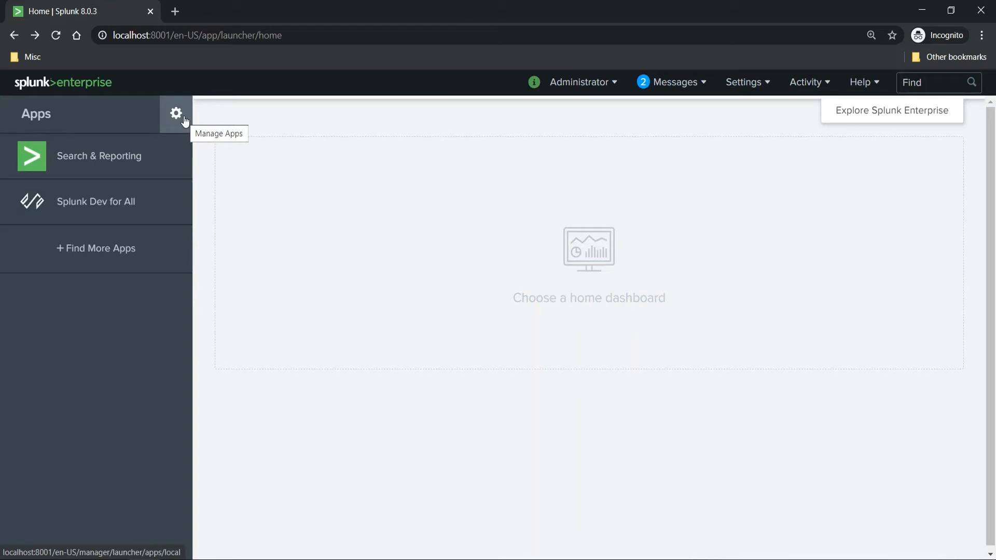
Start creating a new app from the app management page and name it MyFirstApp
left_click(176, 114)
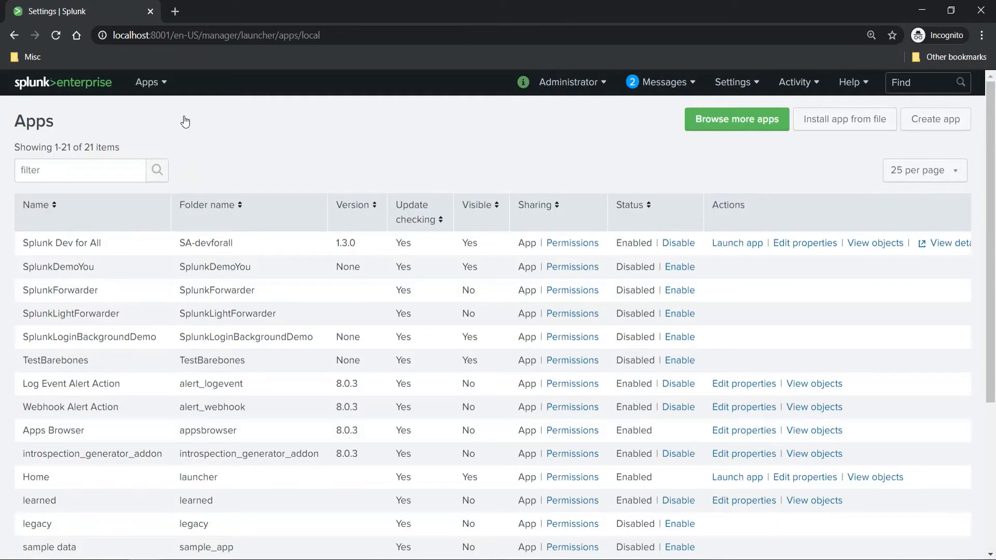
left_click(940, 129)
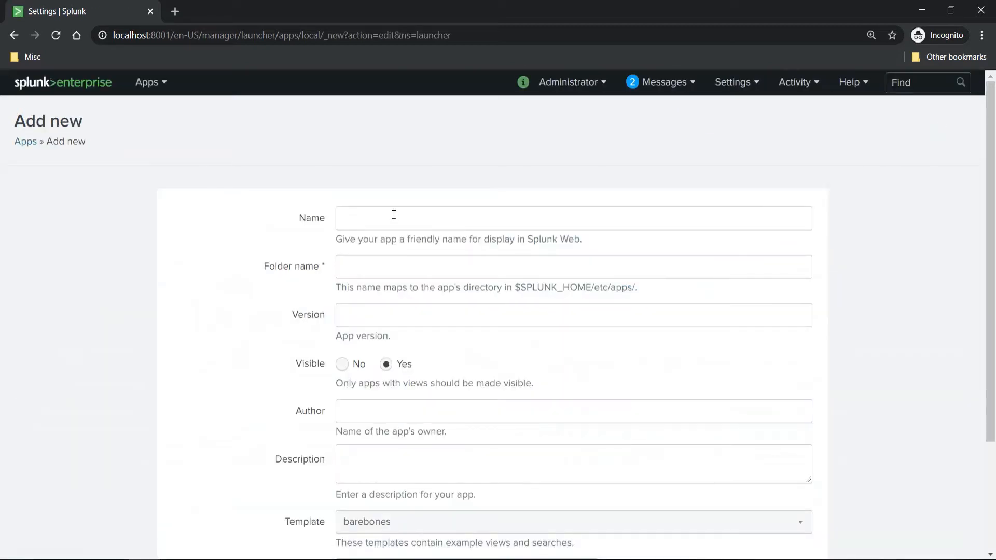
left_click(394, 215)
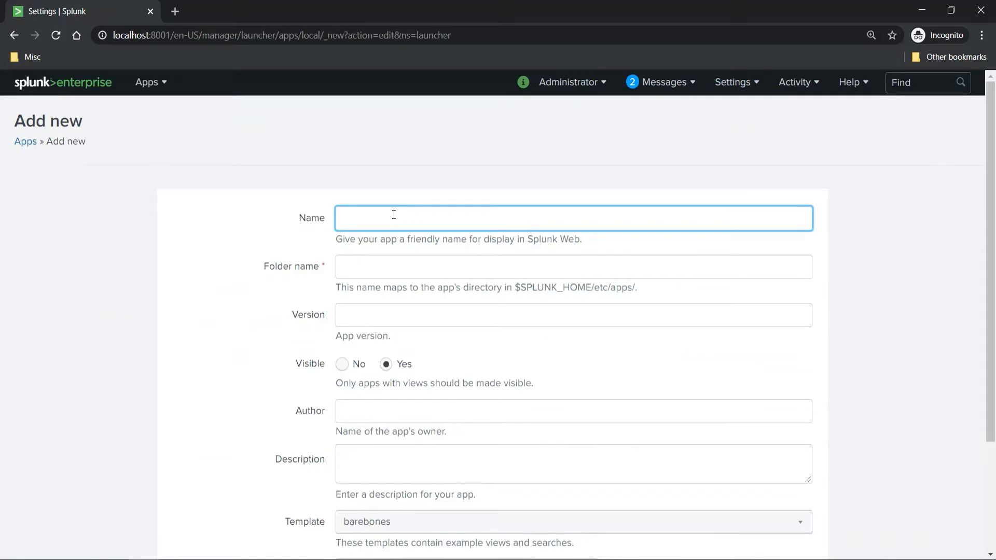
type("MyFirstApp")
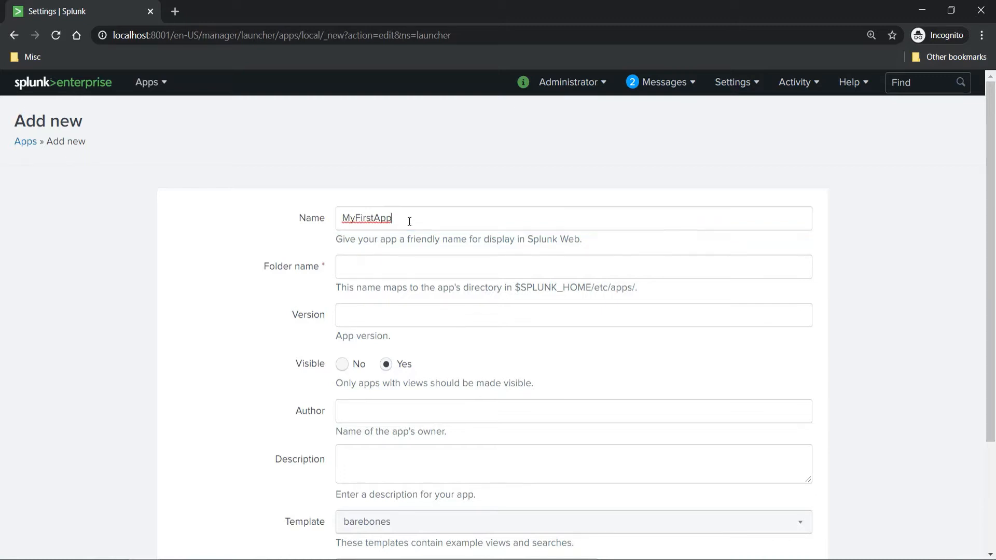
Copy the app's name into the folder name so that it is MyFirstApp as well
left_click_drag(408, 219, 295, 210)
key("ctrl+c")
left_click(402, 268)
key("ctrl+v")
left_click(410, 306)
left_click(441, 347)
Choose the barebones template for the app and save it
scroll(442, 346, "down", 1)
scroll(444, 346, "down", 2)
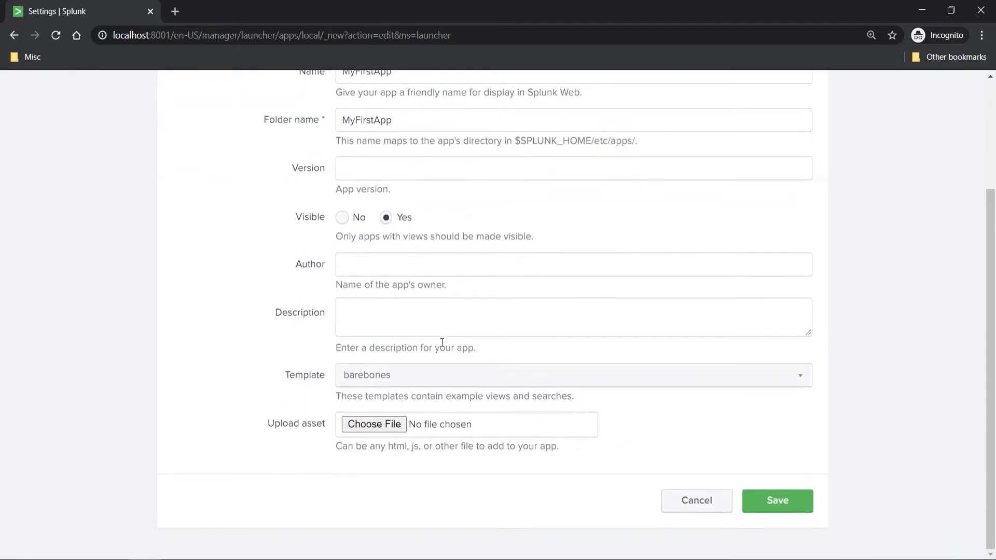
left_click(422, 378)
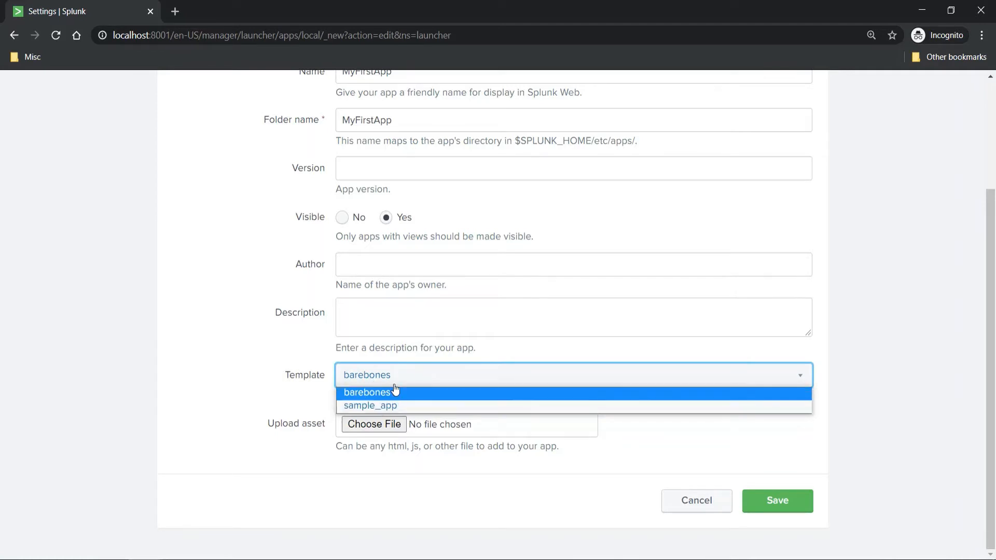
left_click(356, 392)
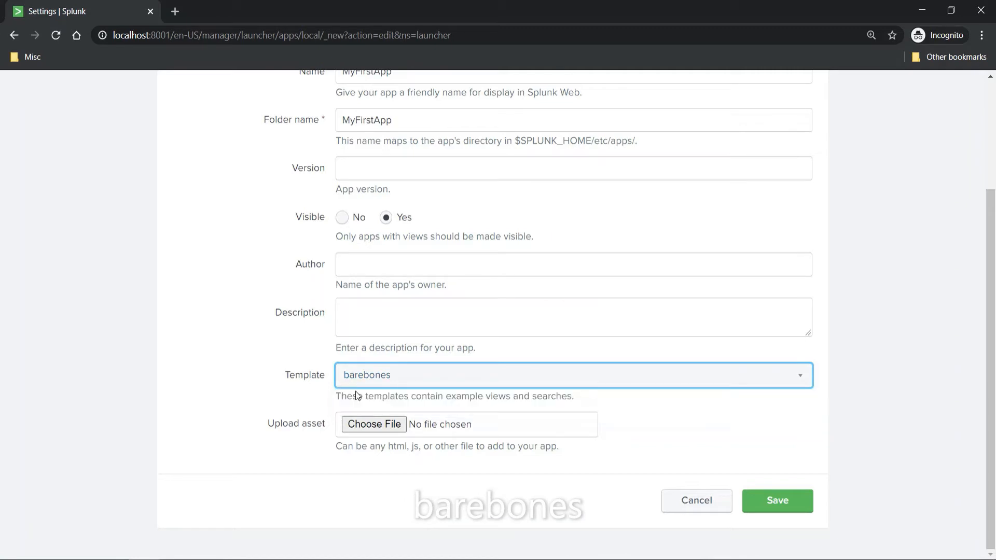
left_click(401, 387)
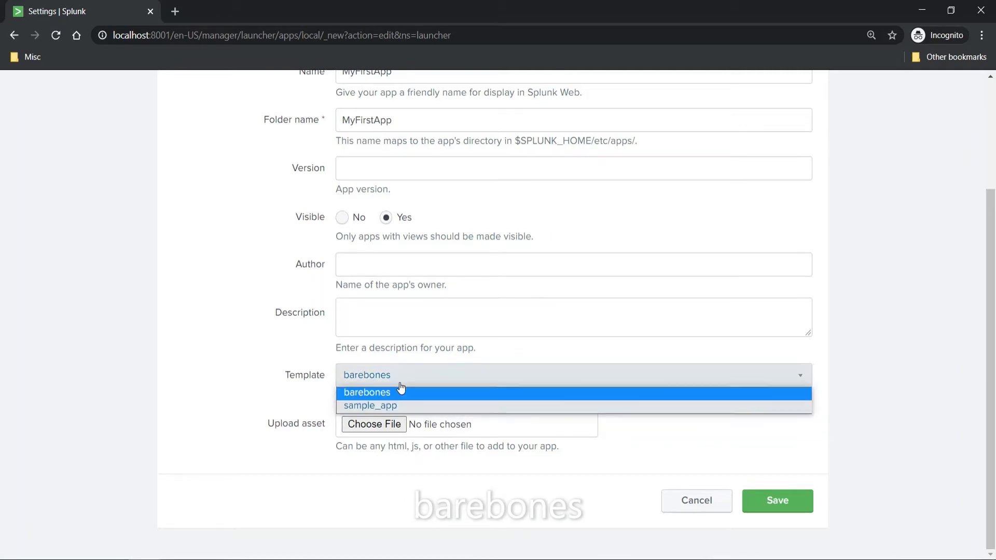
left_click(435, 392)
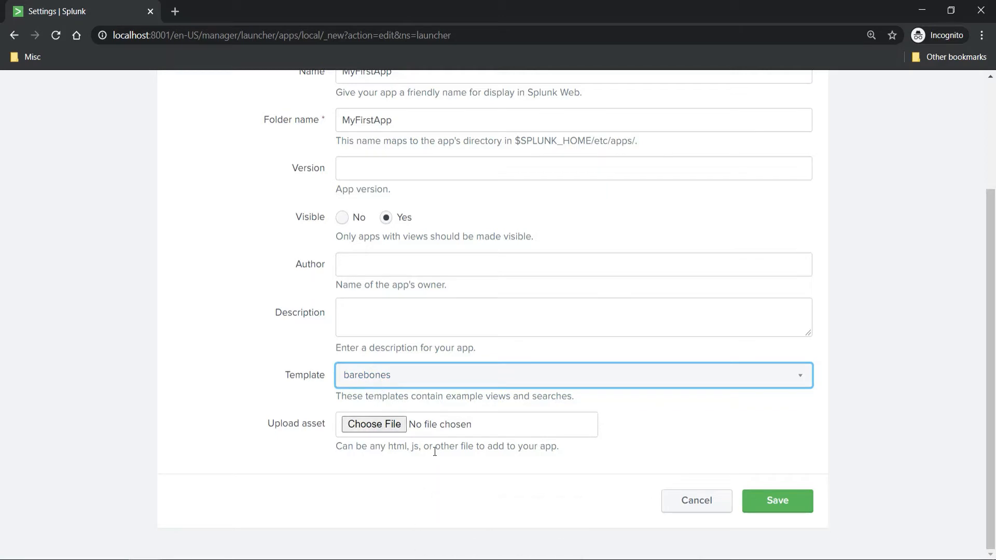
left_click(784, 500)
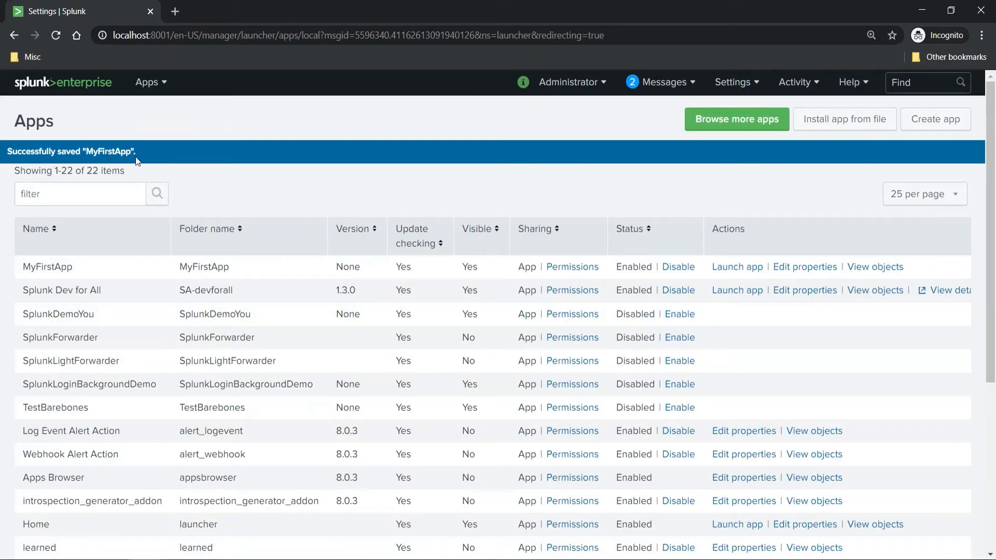
Return to the Splunk home page, then switch to File Explorer and open the MyFirstApp folder in Splunk's etc\apps directory
left_click(105, 85)
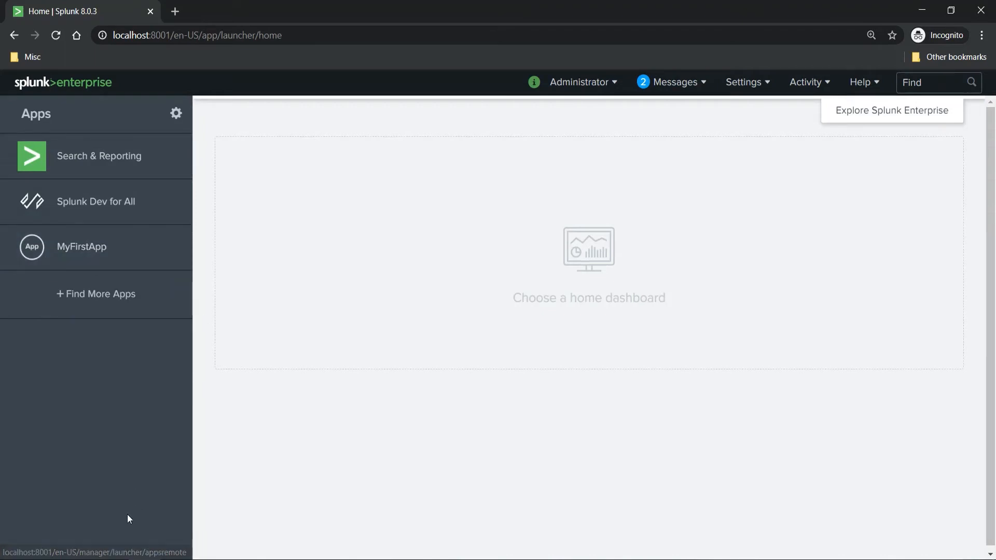
left_click(196, 498)
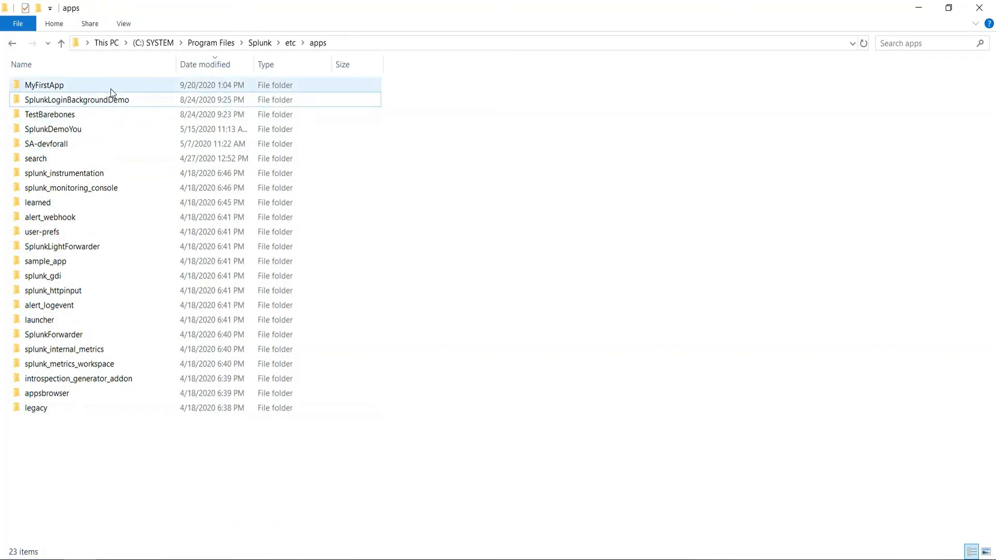
mouse_move(110, 90)
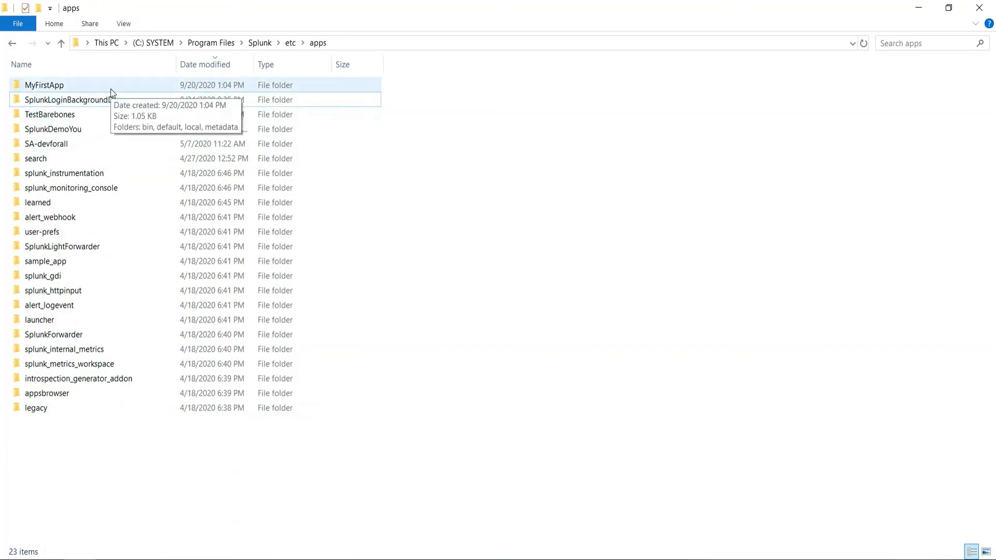
double_click(110, 89)
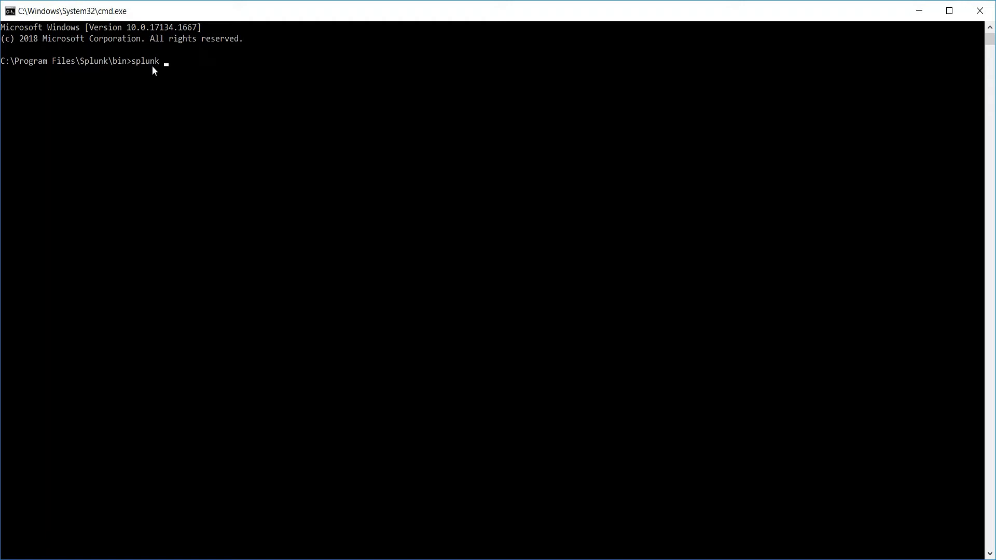
Run "splunk help create" in the Command Prompt and copy the example "splunk create app myNewApp -template sample_app" to the prompt
type("lp create")
key("Return")
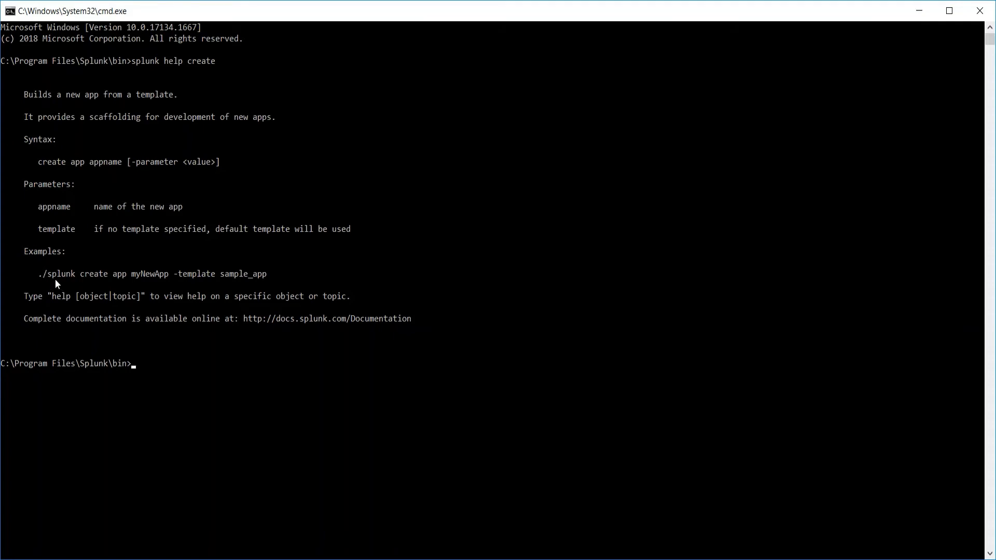
left_click_drag(48, 278, 264, 278)
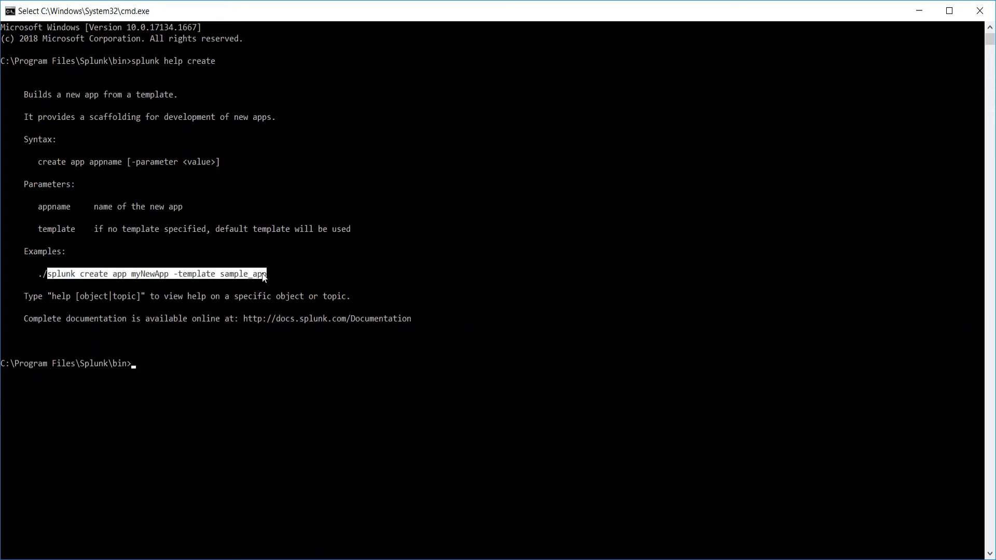
key("ctrl+c")
right_click(168, 370)
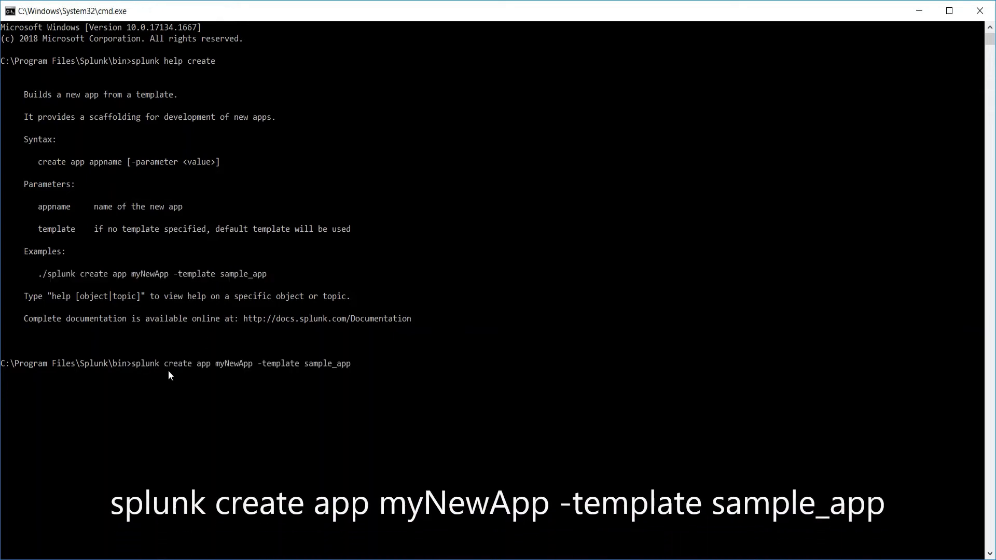
Change the app name in the pasted create command to mySecondSampleApp, keeping the sample_app template
left_click(254, 366)
key("Escape")
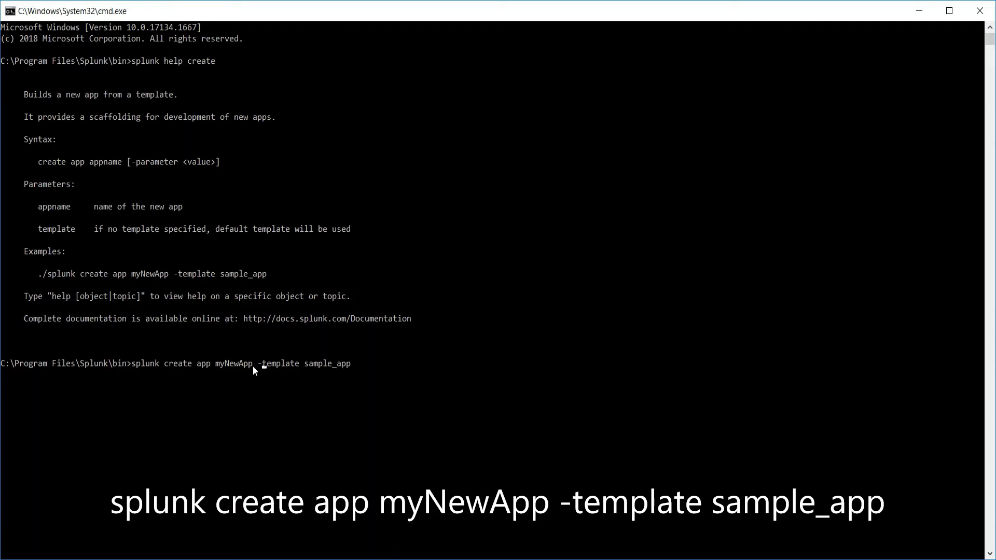
key("BackSpace")
key("BackSpace")
key("BackSpace")
key("BackSpace")
key("BackSpace")
key("BackSpace")
type("Seco")
type("nf")
type("App")
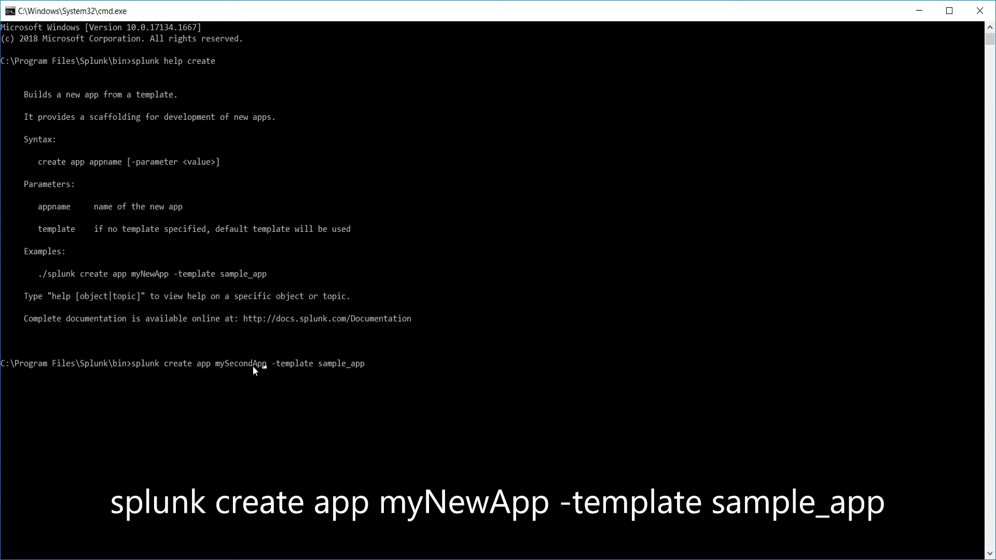
type("Sa")
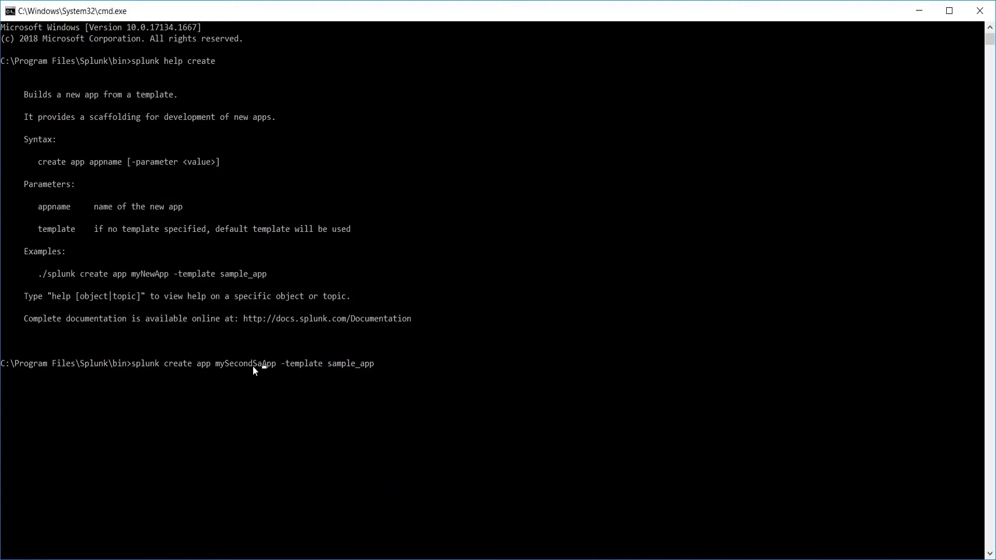
type("mpl")
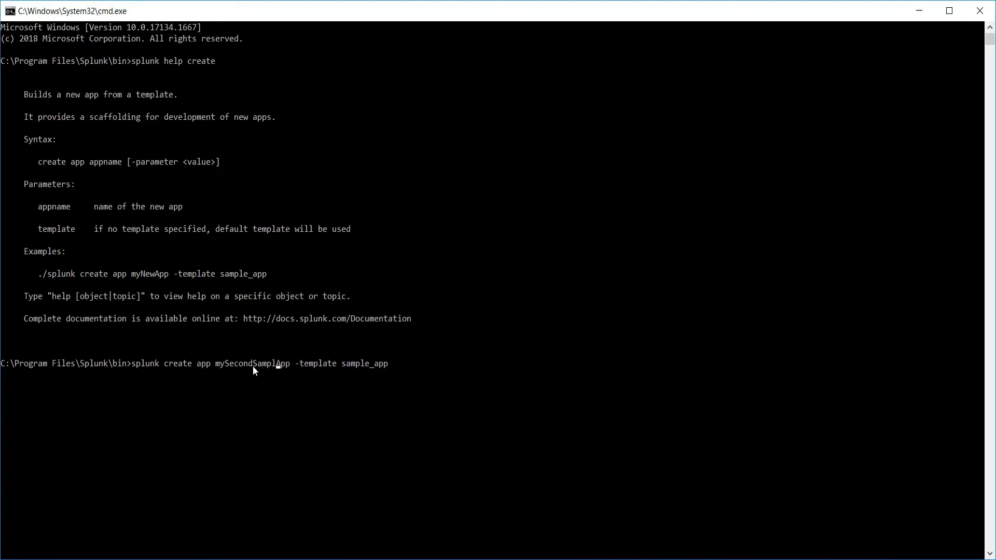
type("e")
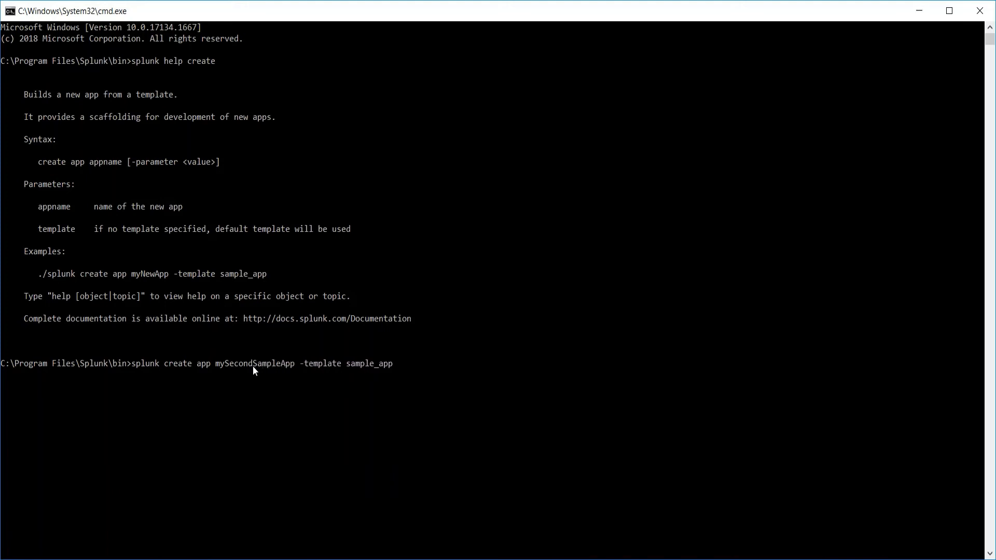
Run the create app command and log in with the username admin and the account password
left_click(415, 374)
key("Return")
key("Return")
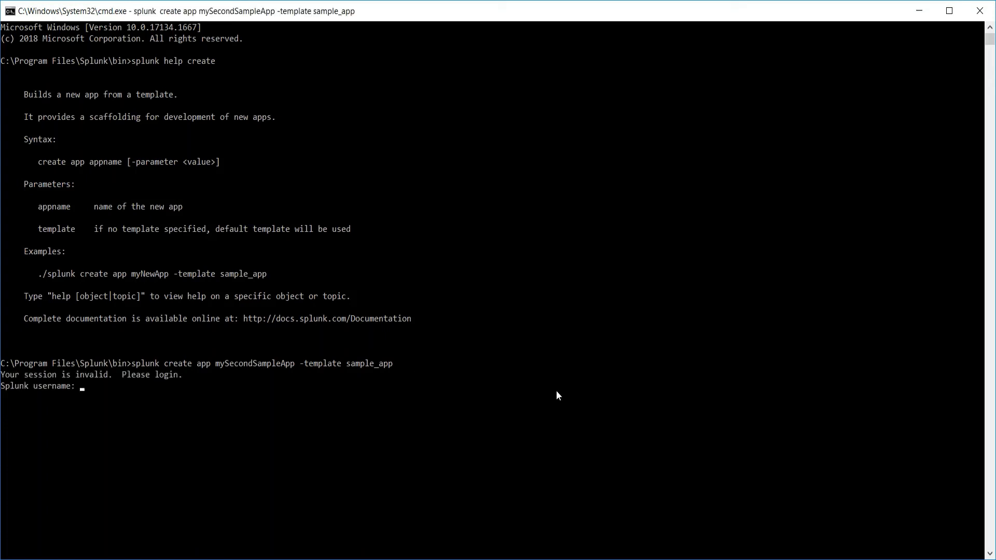
type("admin")
key("Return")
key("Return")
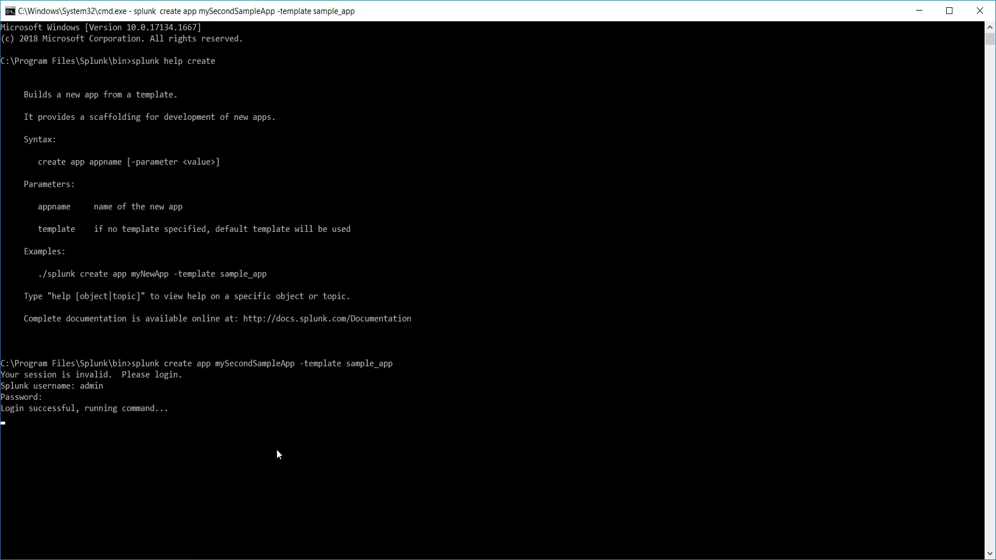
Highlight the new app's name in the command output
left_click(278, 452)
left_click_drag(277, 449, 98, 426)
left_click(7, 422)
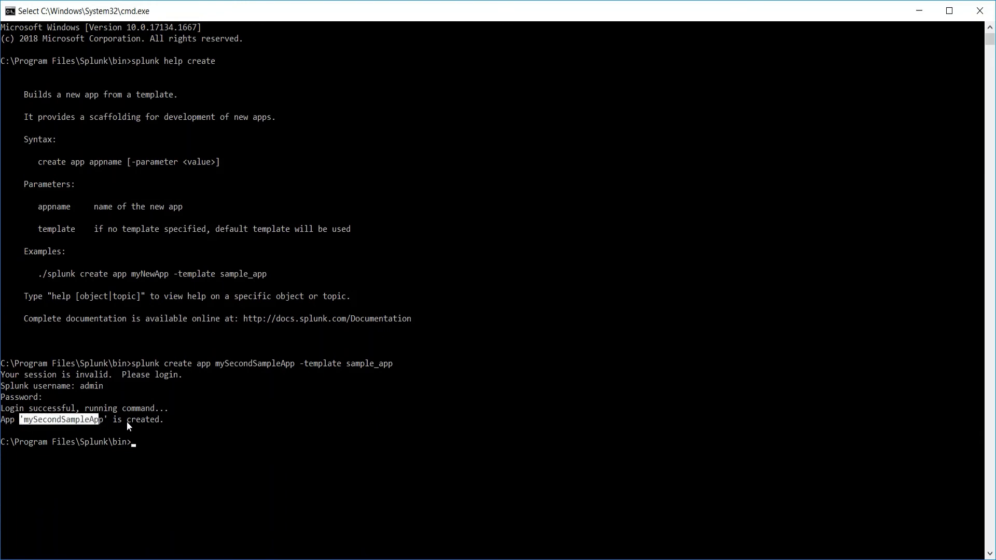
Switch to File Explorer, show the MyFirstApp folder beside the apps folder, and open mySecondSampleApp to compare their contents
mouse_move(86, 559)
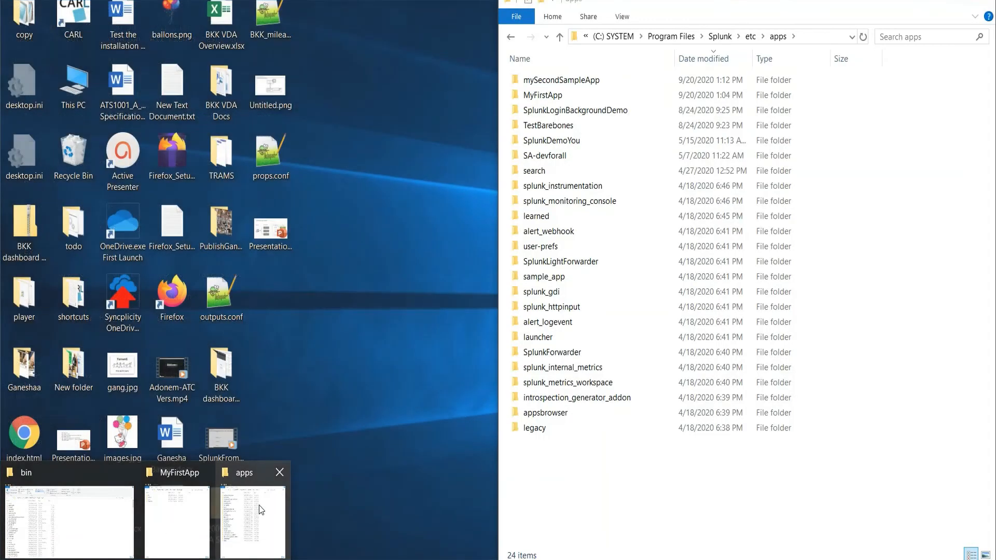
left_click(259, 506)
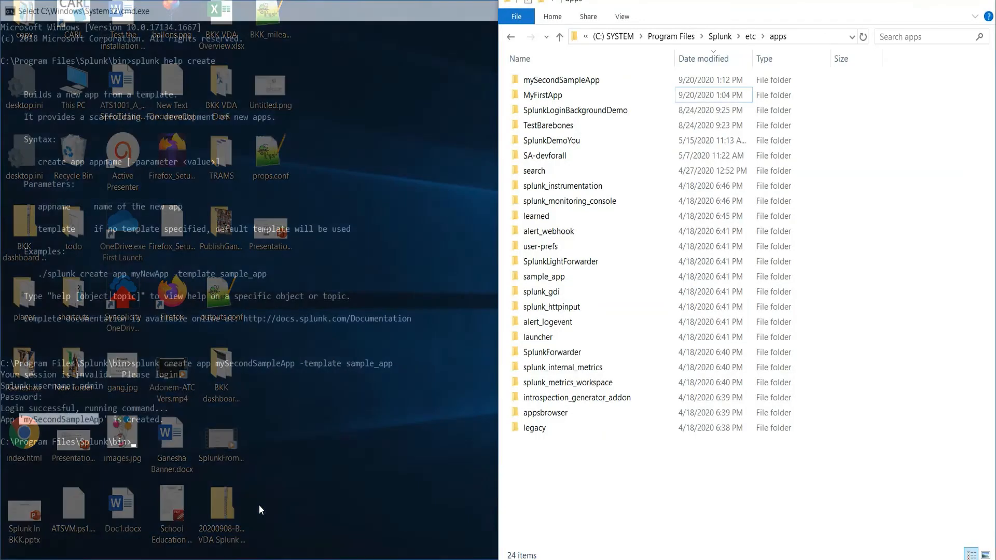
mouse_move(85, 559)
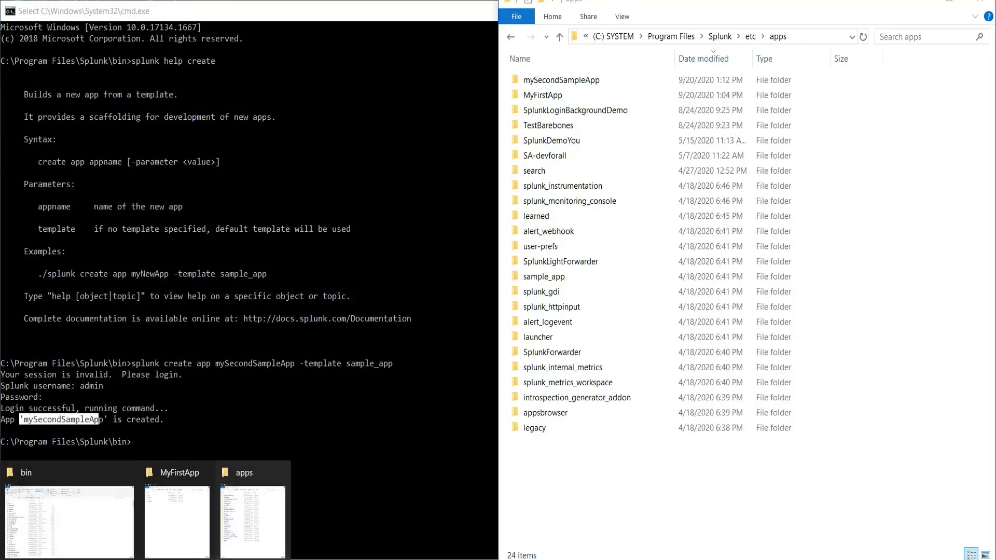
left_click(185, 509)
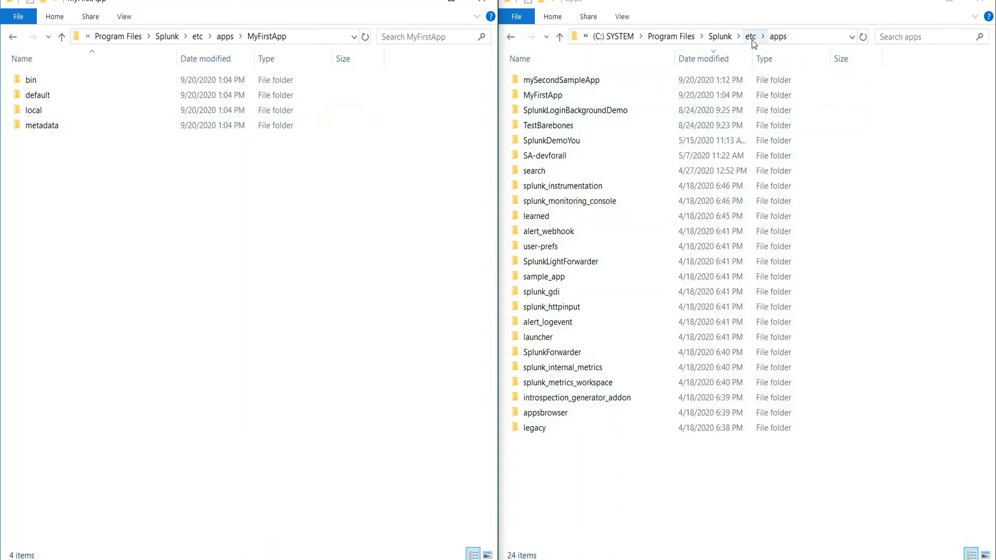
double_click(609, 79)
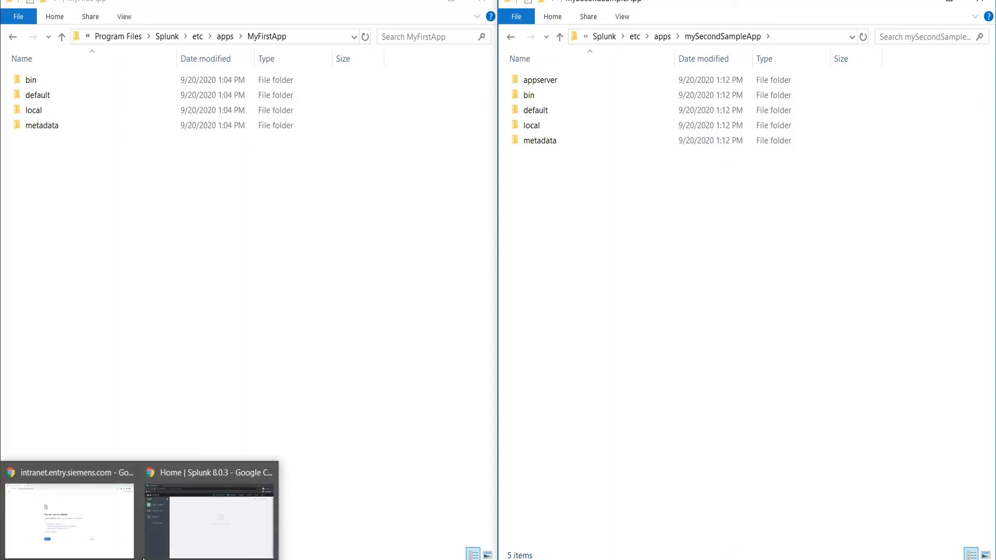
Switch to Chrome and reload the Splunk home page to refresh the app list
left_click(190, 535)
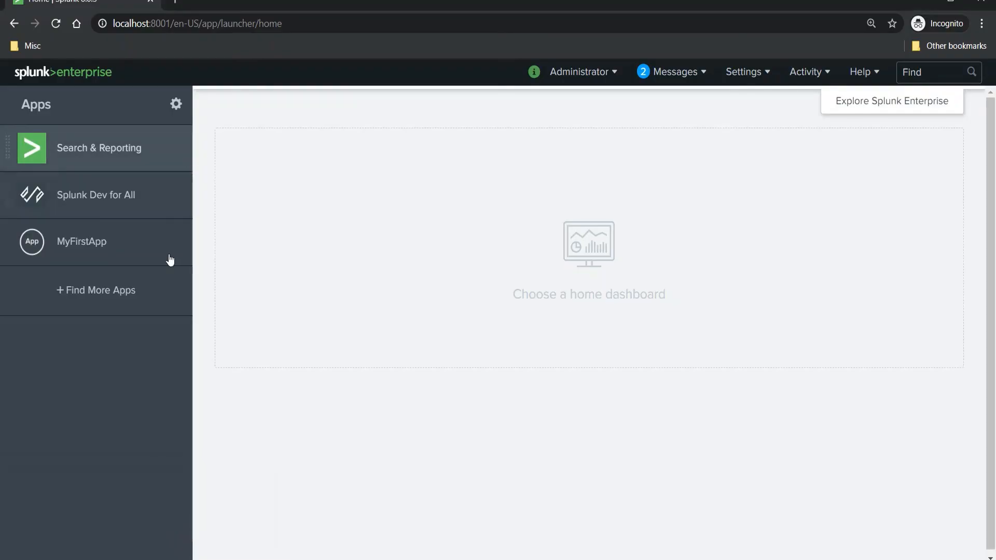
left_click(56, 24)
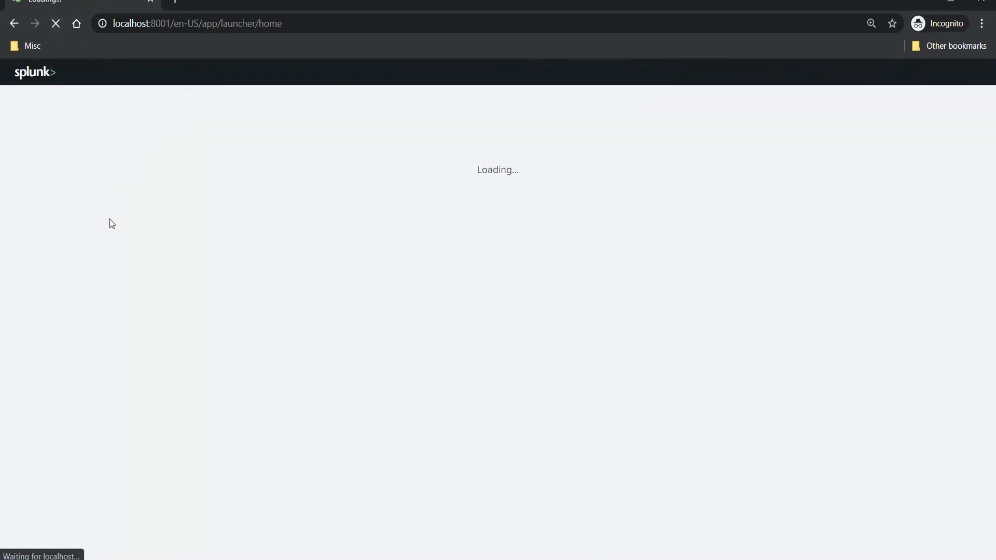